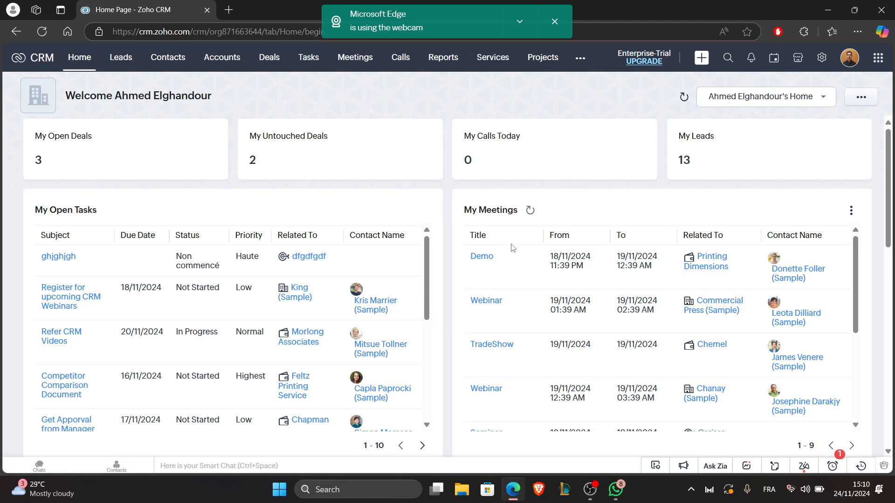
click(228, 9)
text(C)
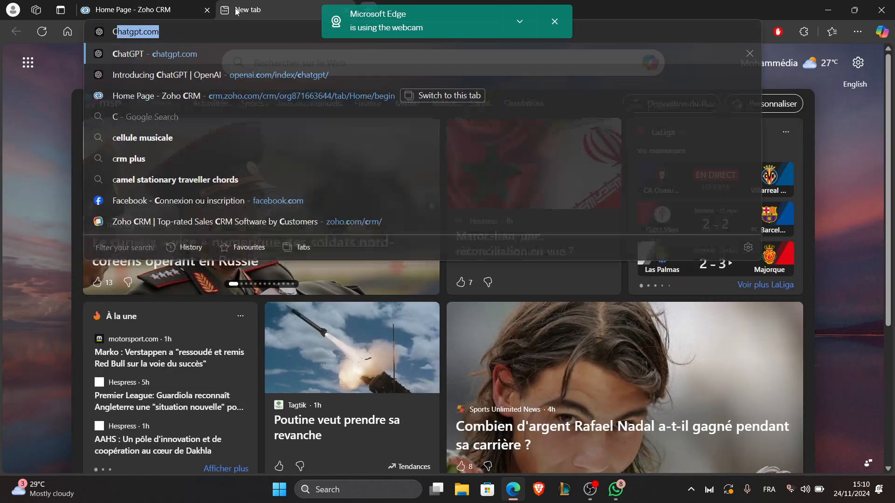
text(r)
key(Return)
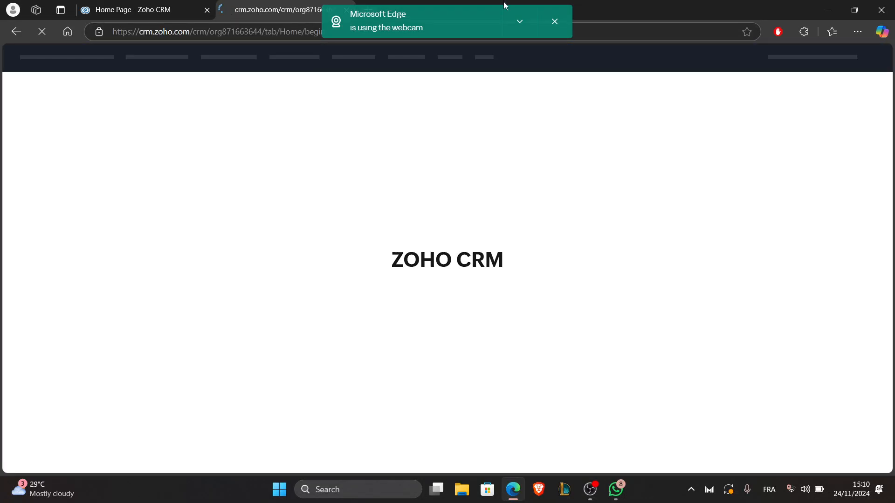
click(554, 22)
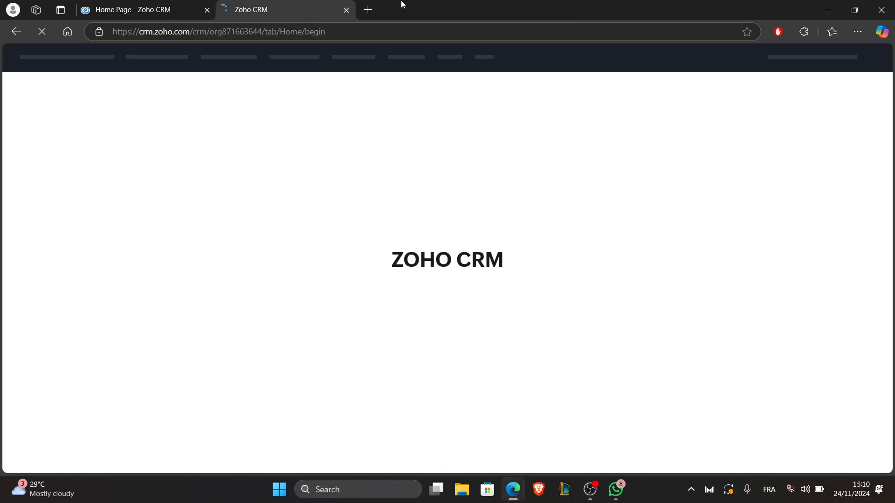
click(349, 11)
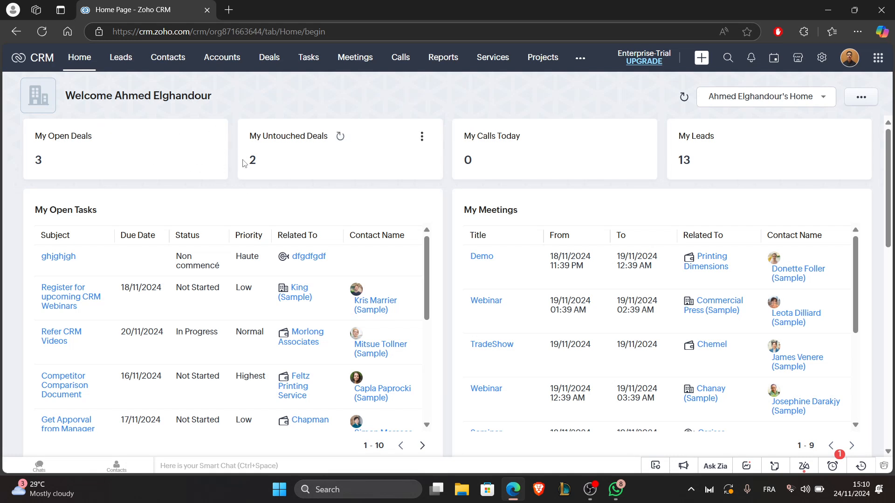
- Start a new custom module from the Modules and Fields setup
click(824, 61)
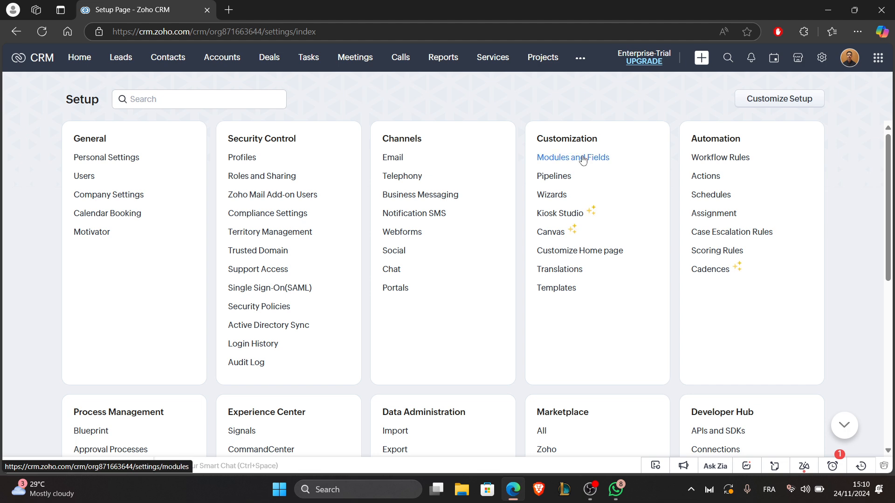
click(582, 159)
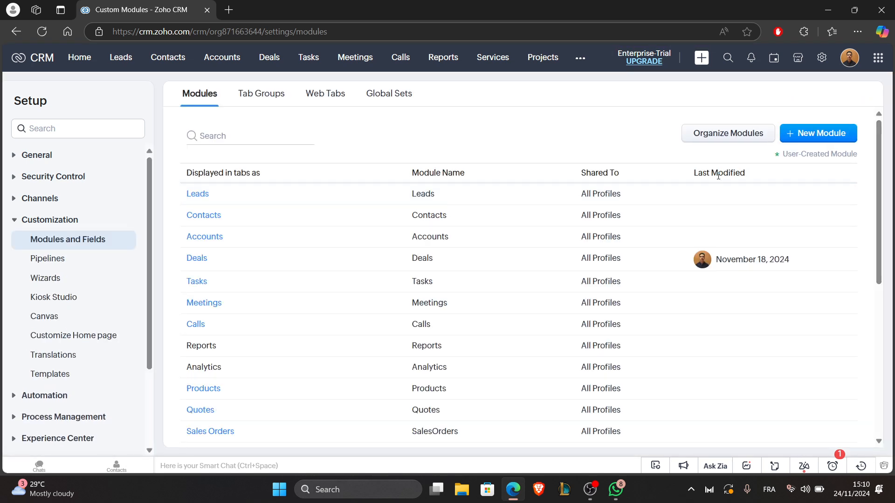
click(801, 135)
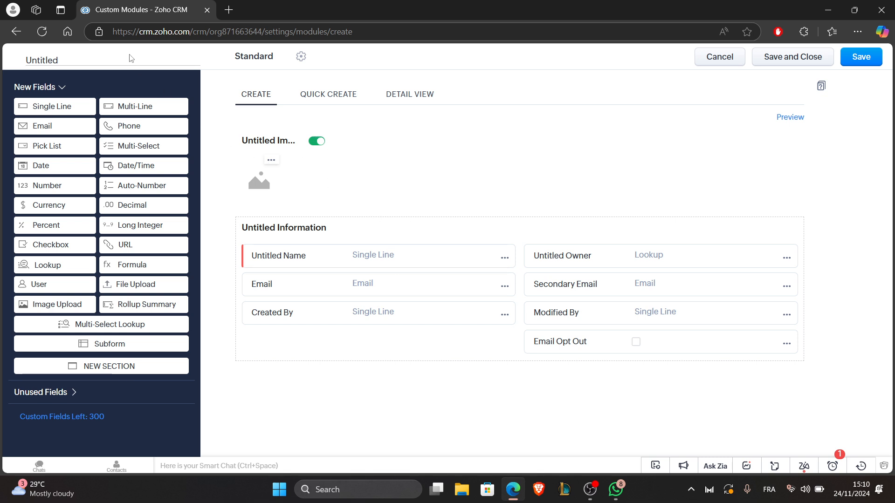
- Name the new module JOB CARD in both plural and singular forms, and leave the module editor without saving
click(88, 63)
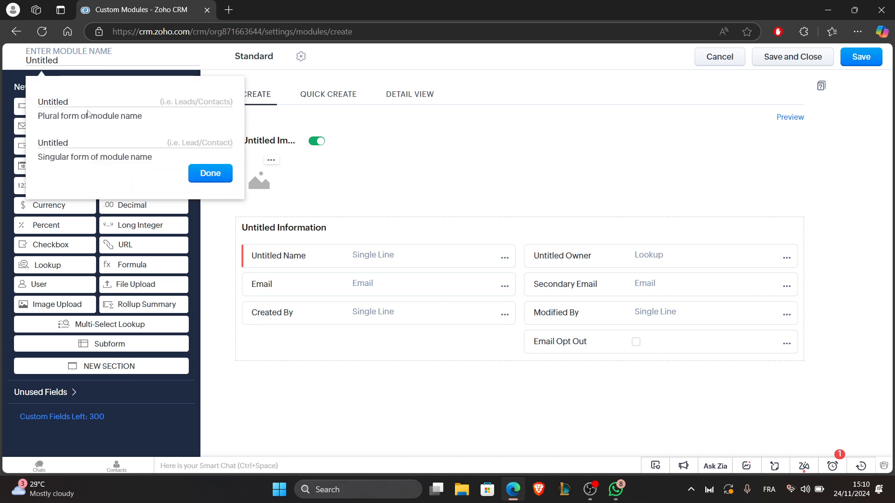
click(7, 106)
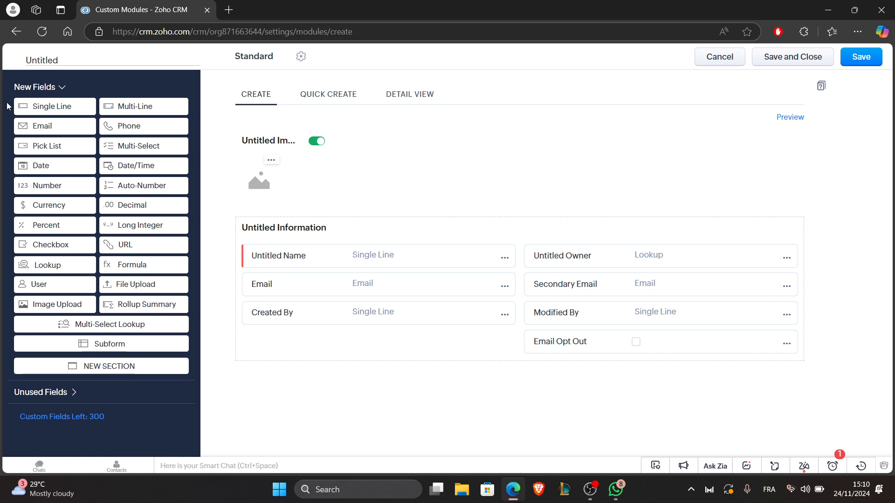
click(52, 60)
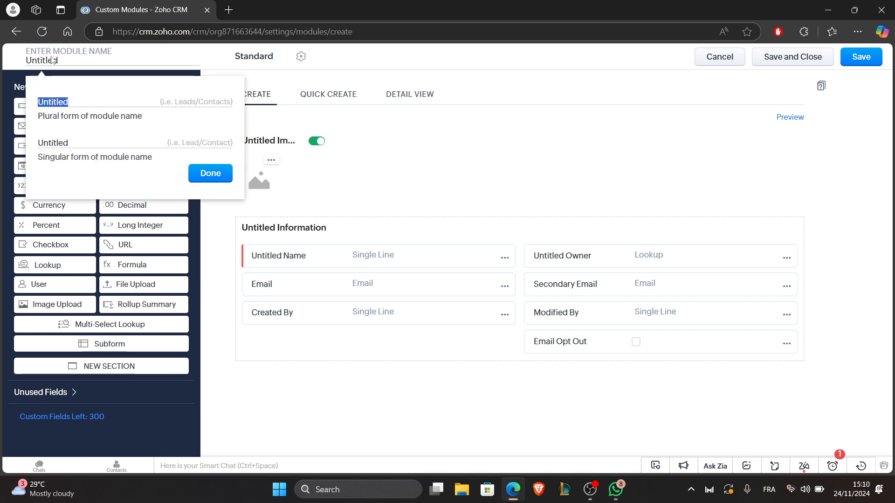
click(78, 98)
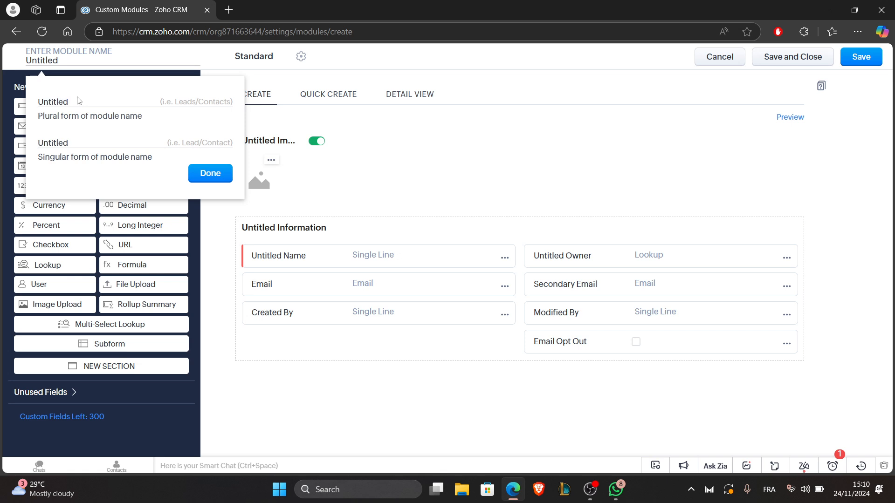
key(ctrl+a)
key(BackSpace)
text(j)
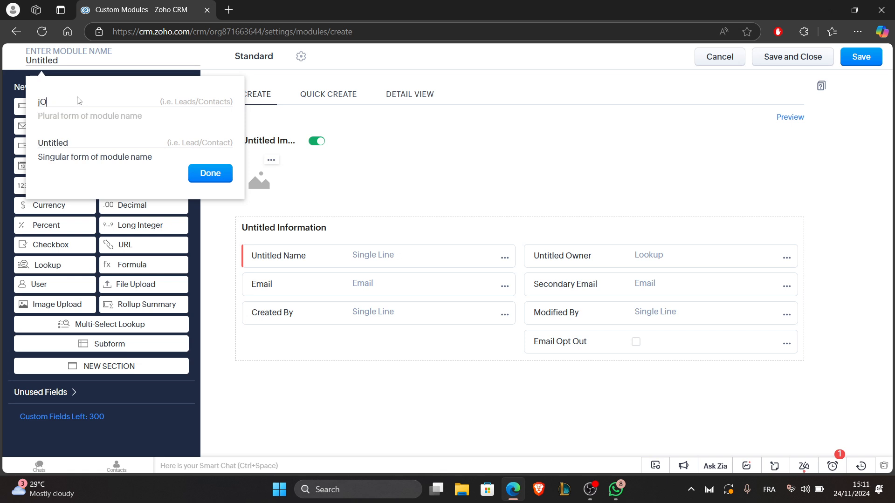
key(BackSpace)
text(JOB CARD)
click(193, 173)
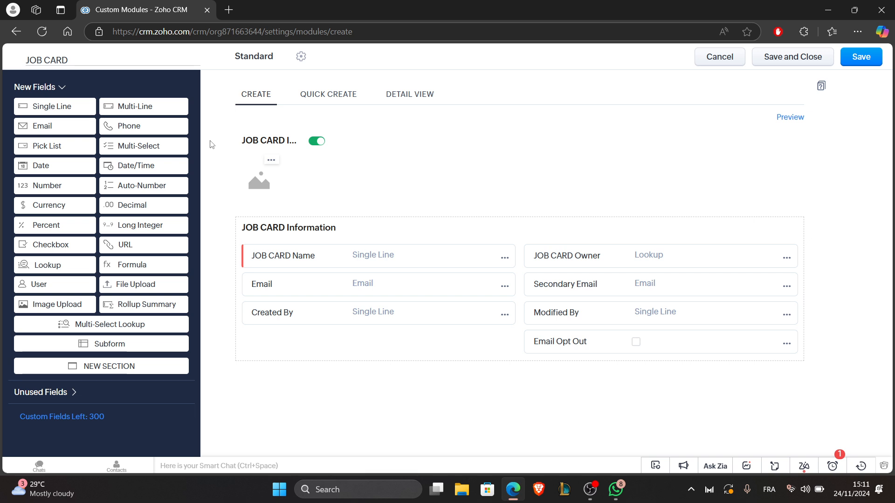
click(17, 31)
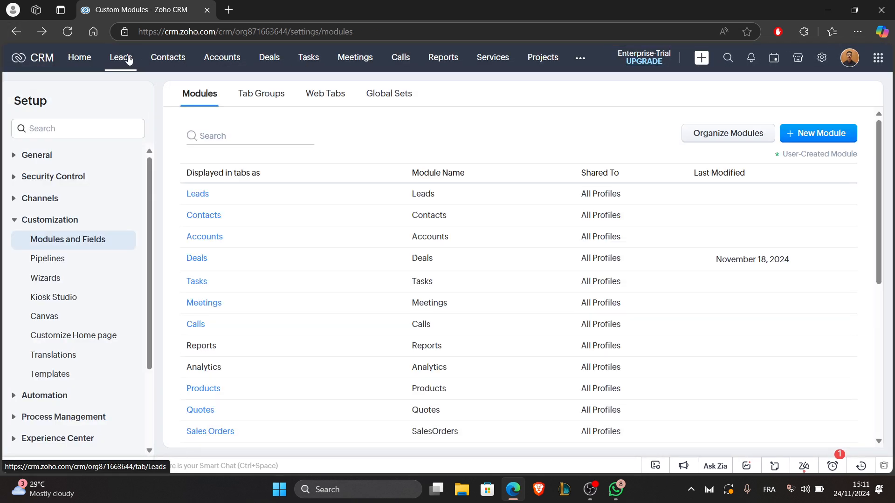
- Search the CRM's additional modules for JOB
click(580, 58)
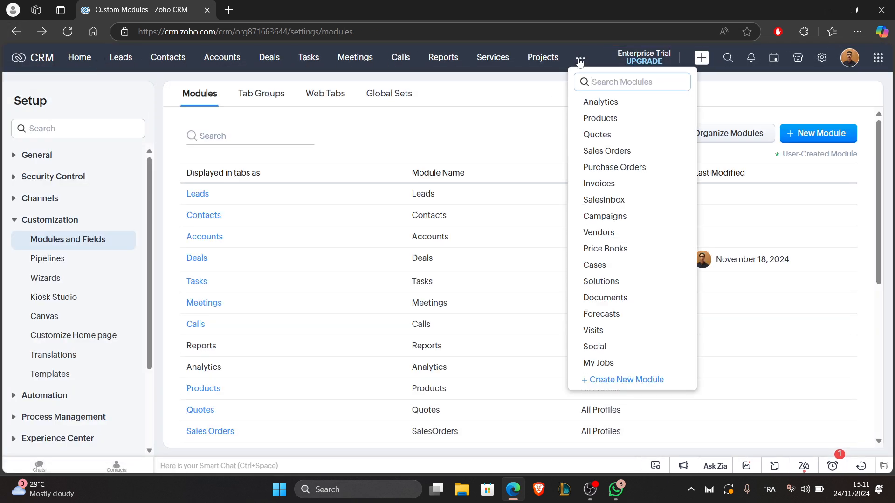
click(601, 85)
text(JOB)
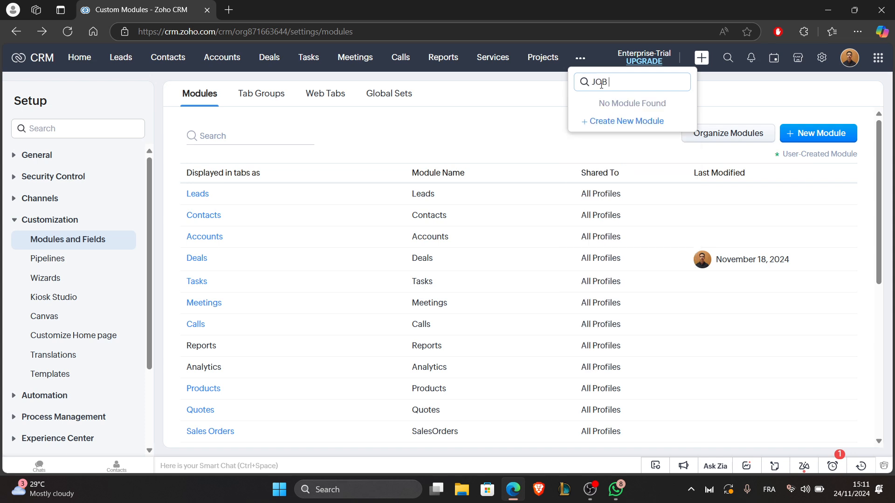
click(523, 108)
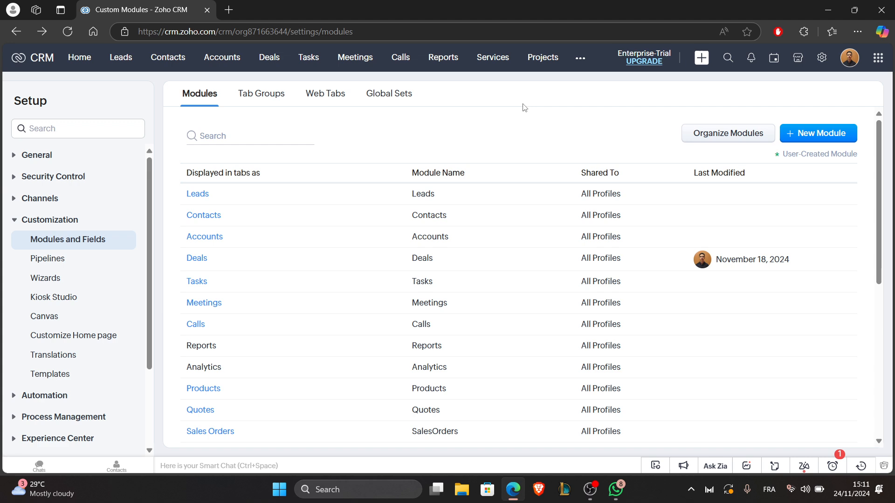
click(578, 60)
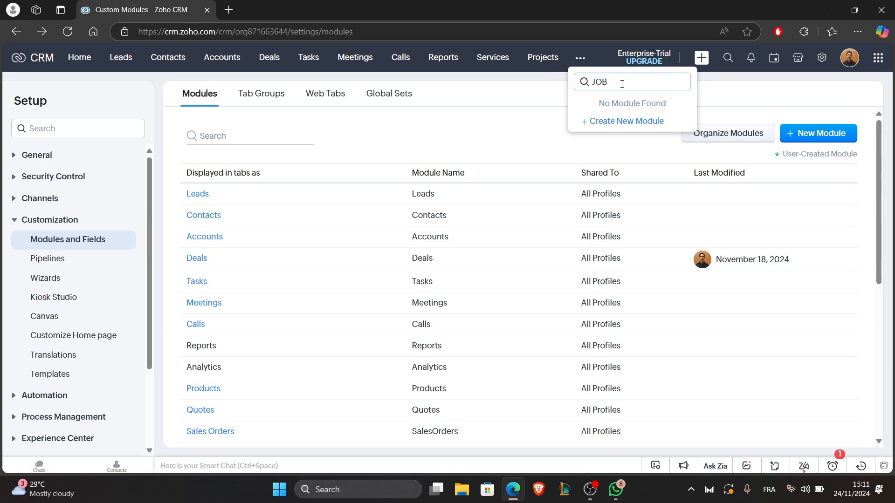
drag(622, 83, 588, 82)
- Return to the Modules and Fields setup and open a blank layout for a new module
click(822, 57)
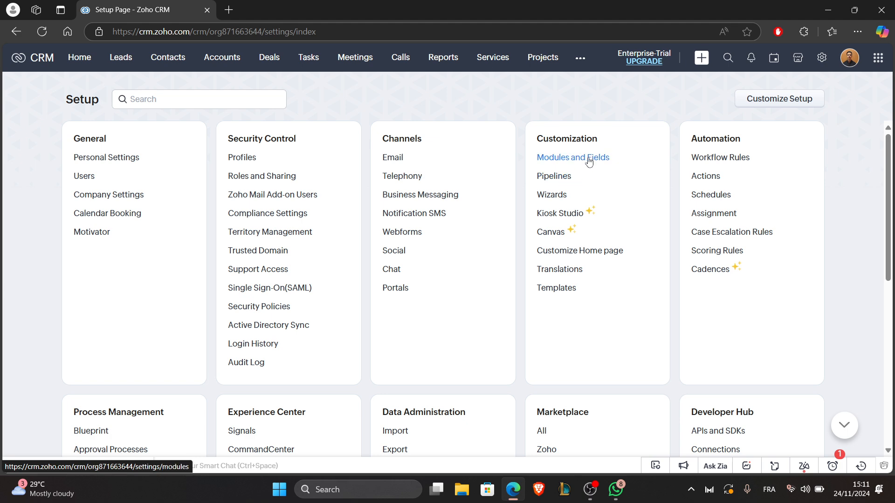
click(588, 159)
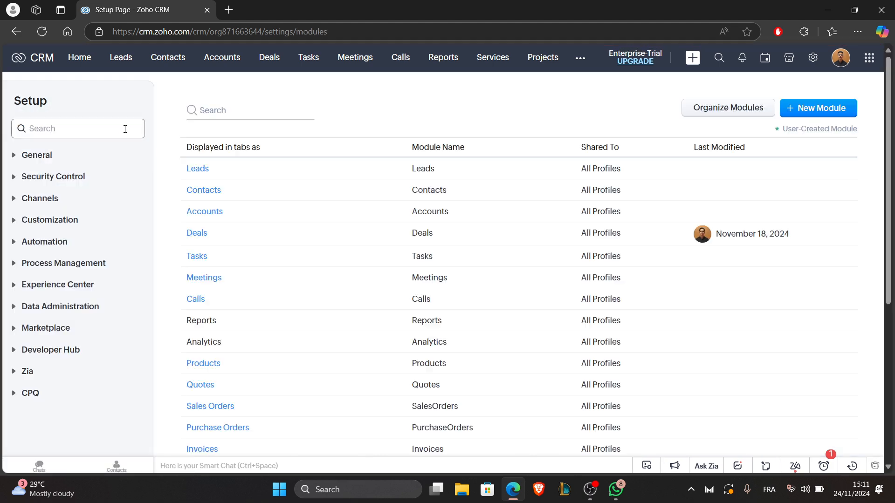
click(804, 136)
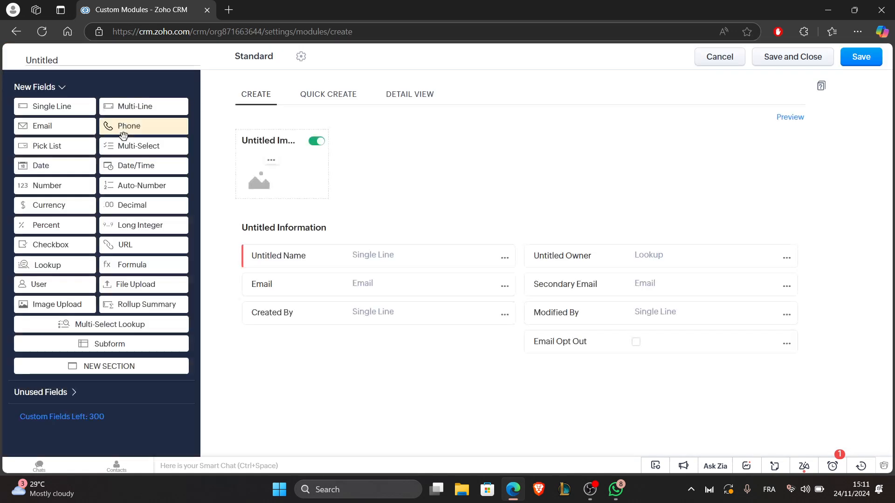
click(62, 59)
drag(74, 105, 21, 111)
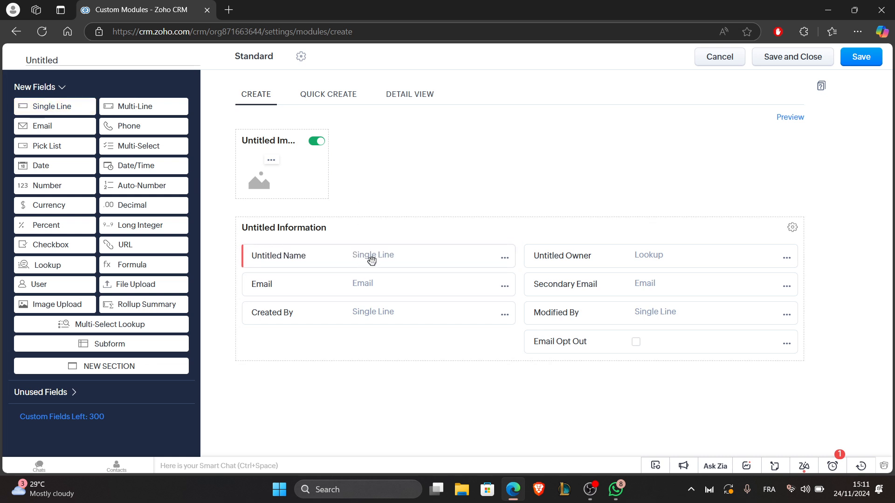
- Edit the properties of the Untitled Name field and set its label to jOB CARD
click(504, 258)
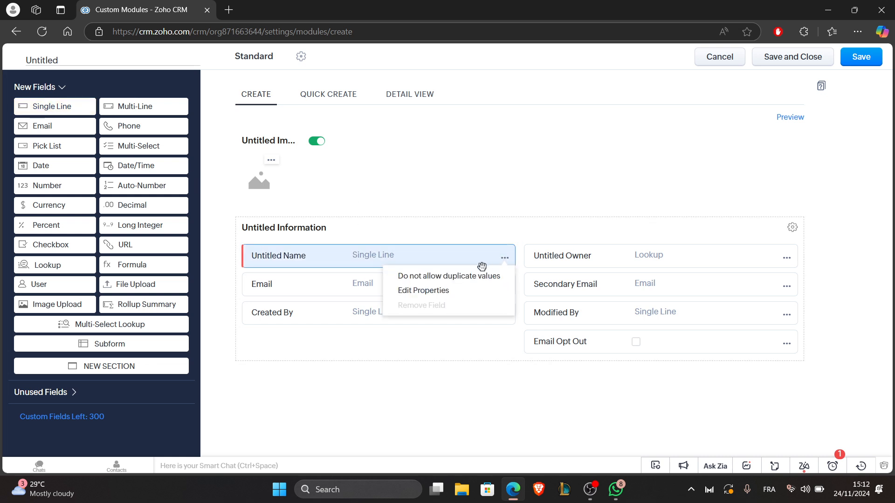
click(420, 290)
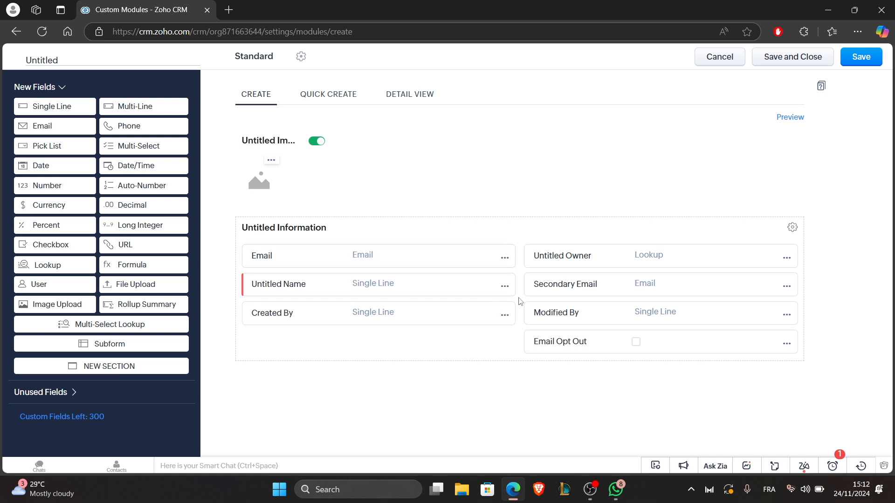
click(505, 287)
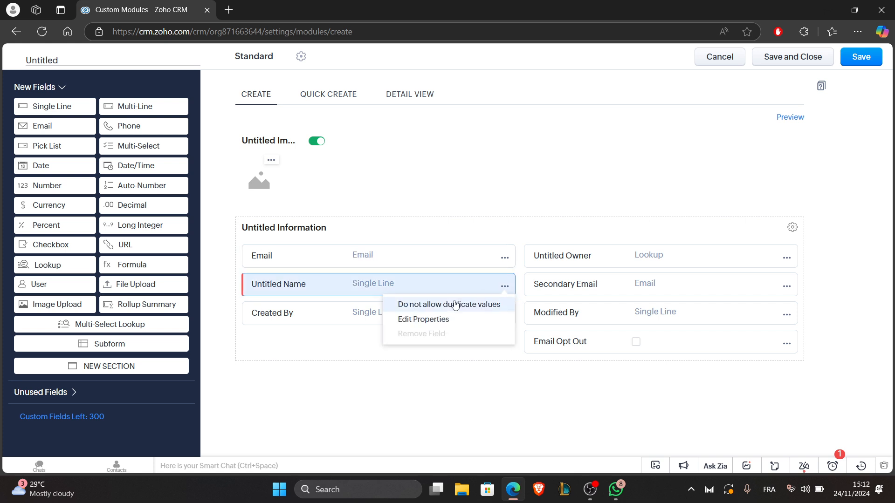
click(410, 319)
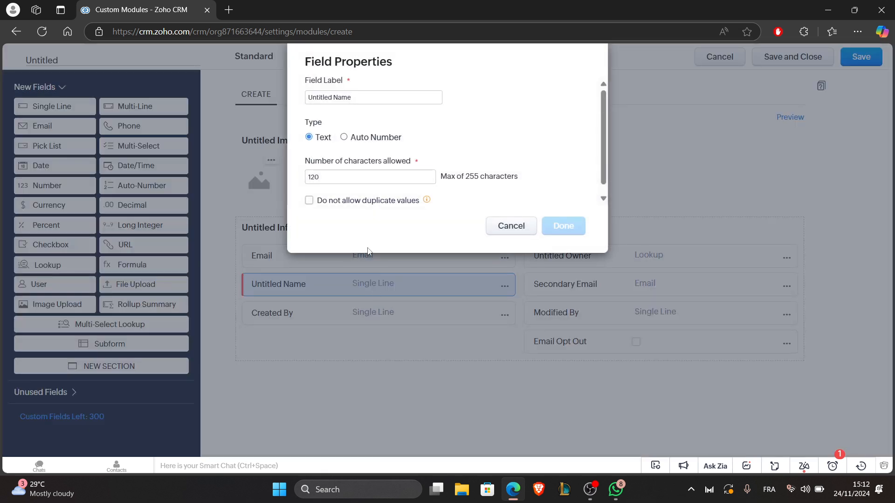
click(353, 99)
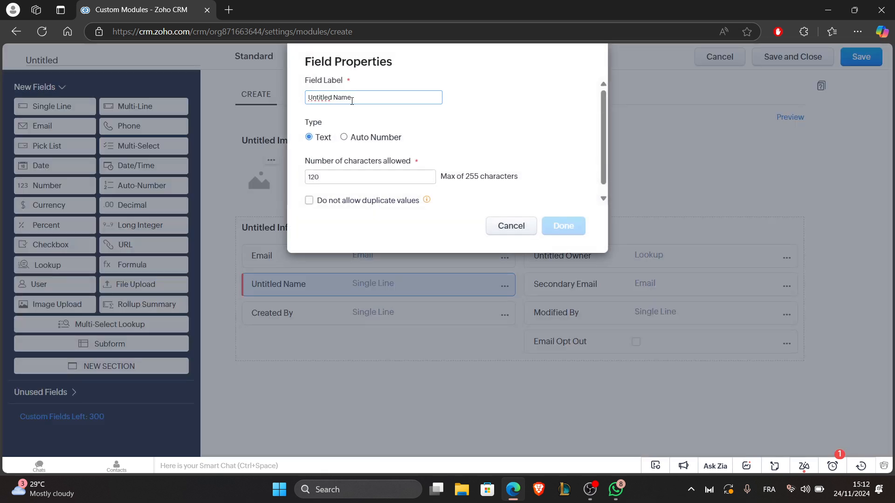
key(BackSpace)
key(BackSpace)
key(BackSpace)
key(BackSpace)
key(BackSpace)
key(BackSpace)
key(BackSpace)
key(BackSpace)
key(BackSpace)
key(BackSpace)
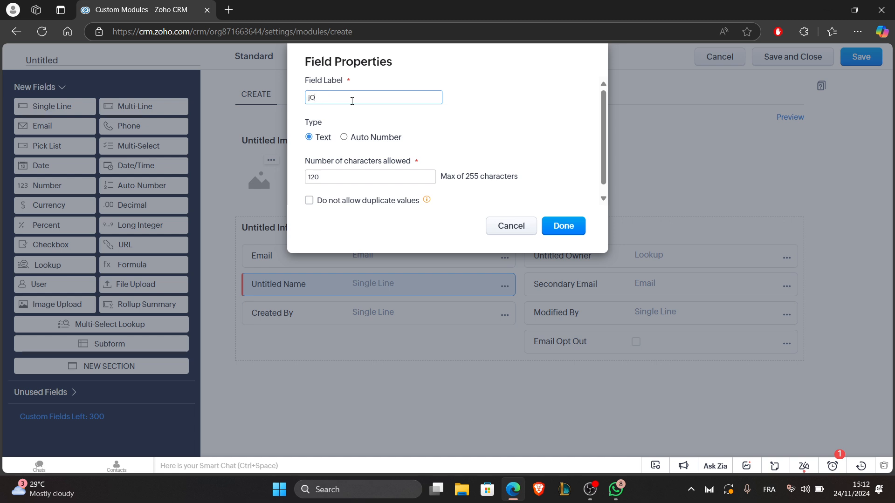
text(jOB CARD)
click(578, 227)
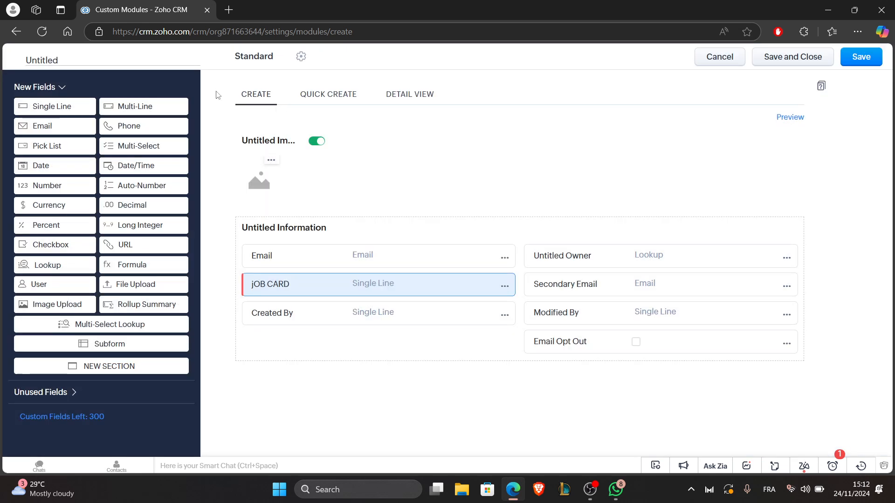
- Set both the plural and singular names of the module to job carD
drag(47, 60, 39, 60)
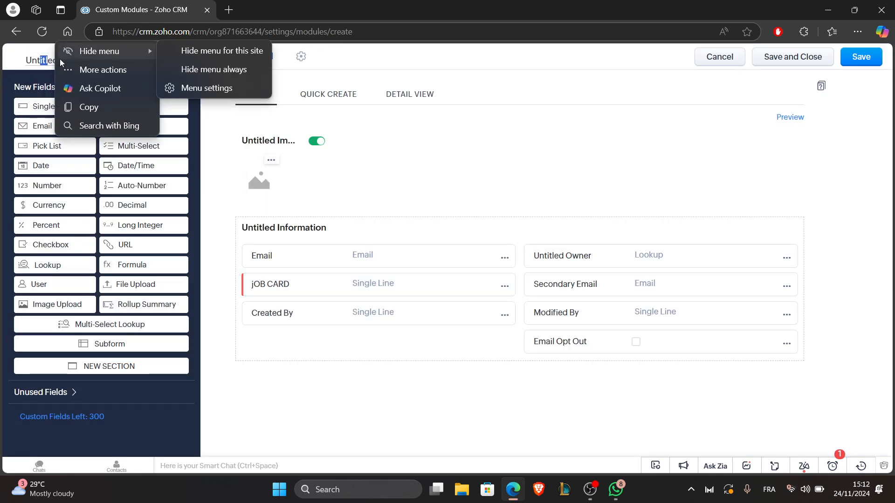
click(57, 60)
click(97, 63)
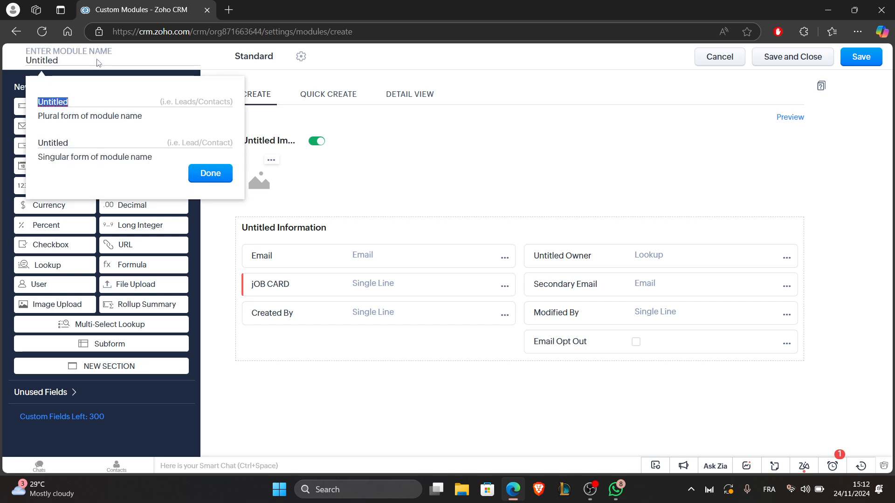
text(kob carf)
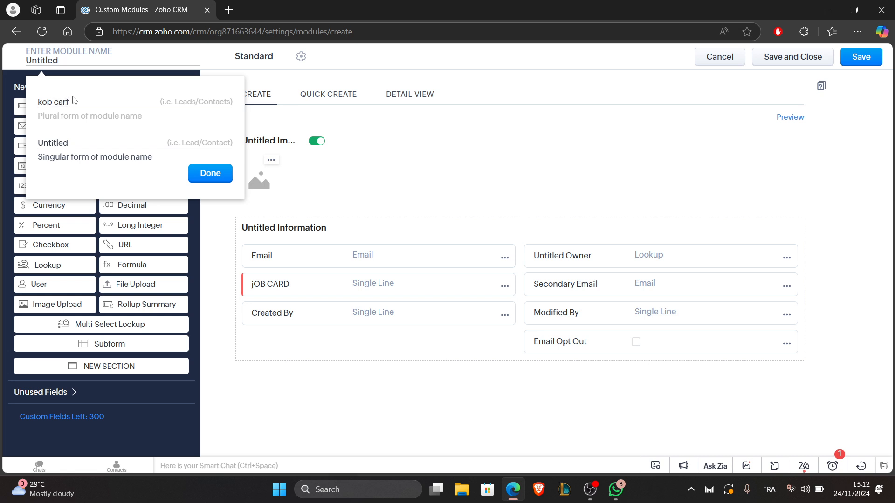
click(41, 102)
key(BackSpace)
text(j)
key(BackSpace)
text(D)
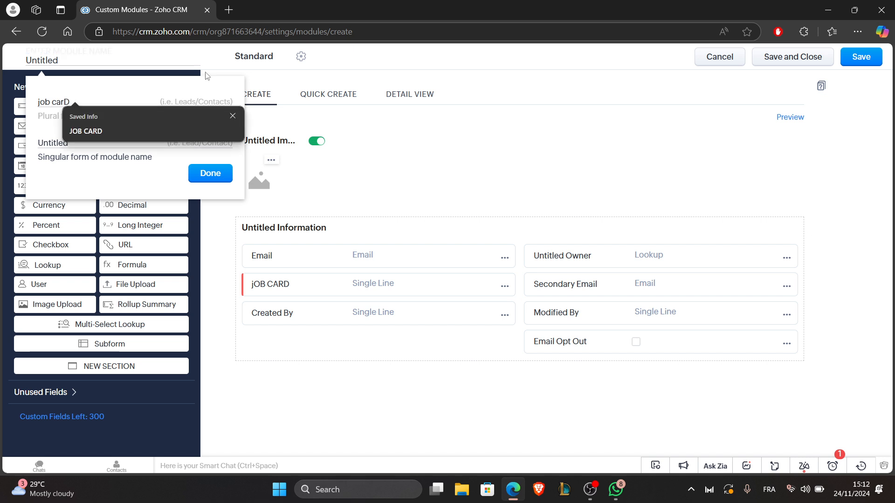
click(88, 143)
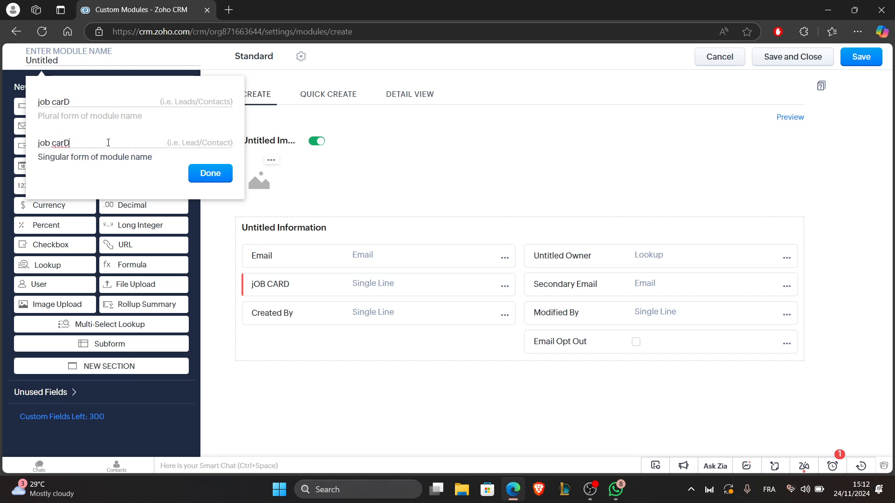
click(201, 171)
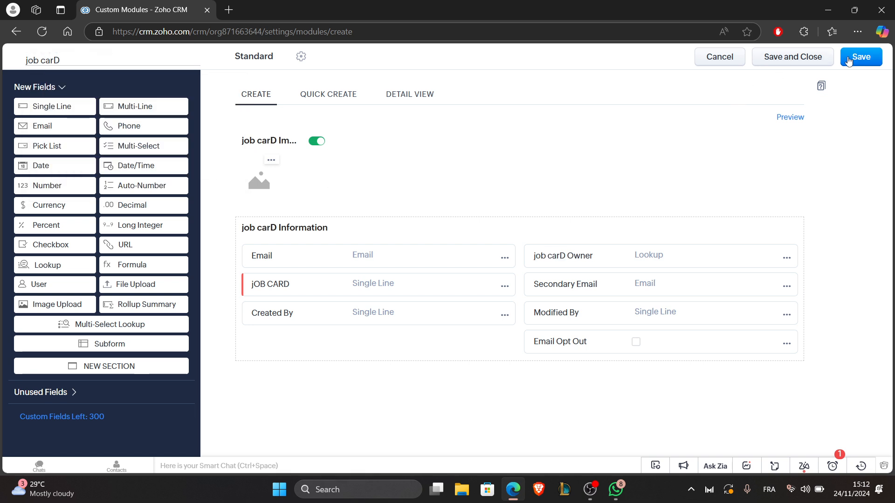
- Save and close the job carD module layout, granting module access to the Administrator profile
click(816, 58)
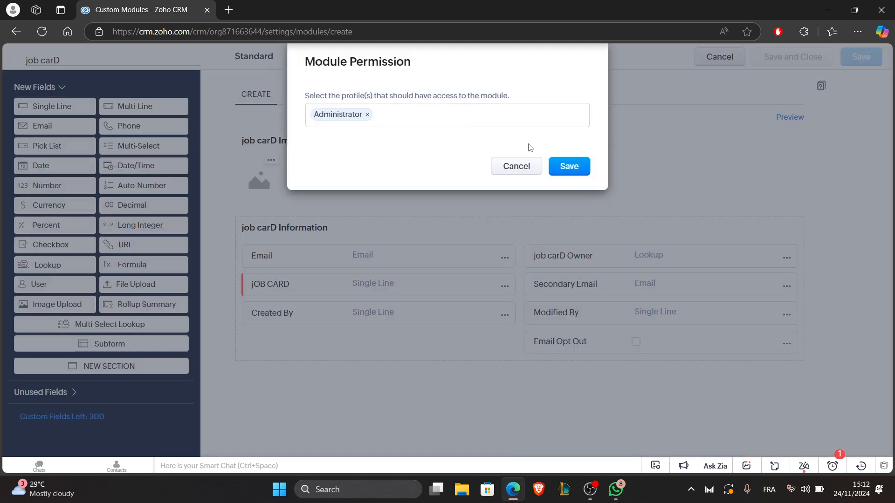
click(568, 166)
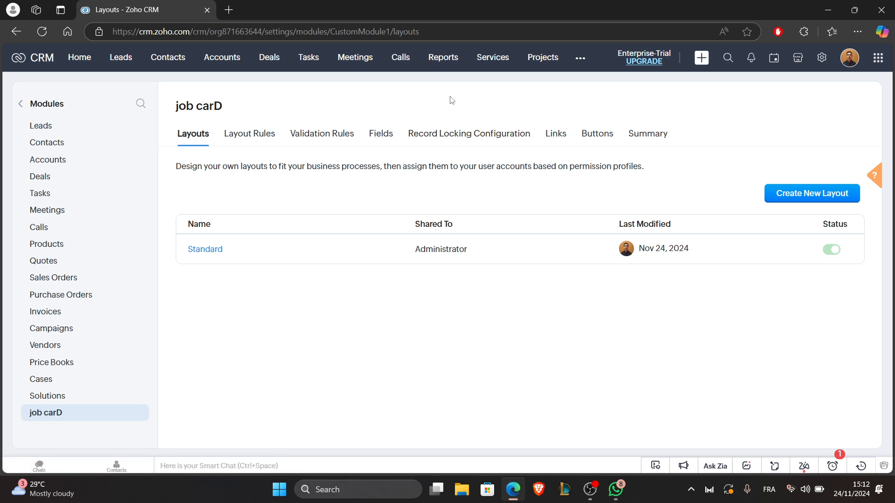
- Search the CRM's additional modules for NEW and dismiss the module list
click(584, 62)
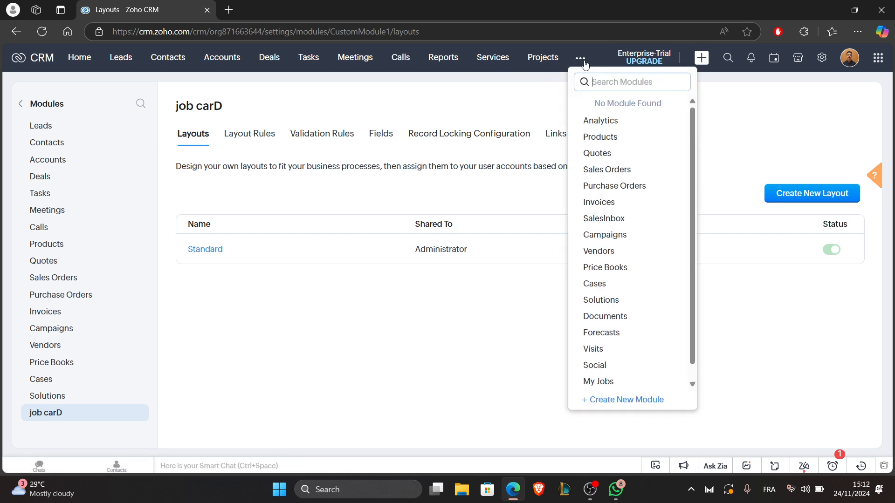
text(NEW)
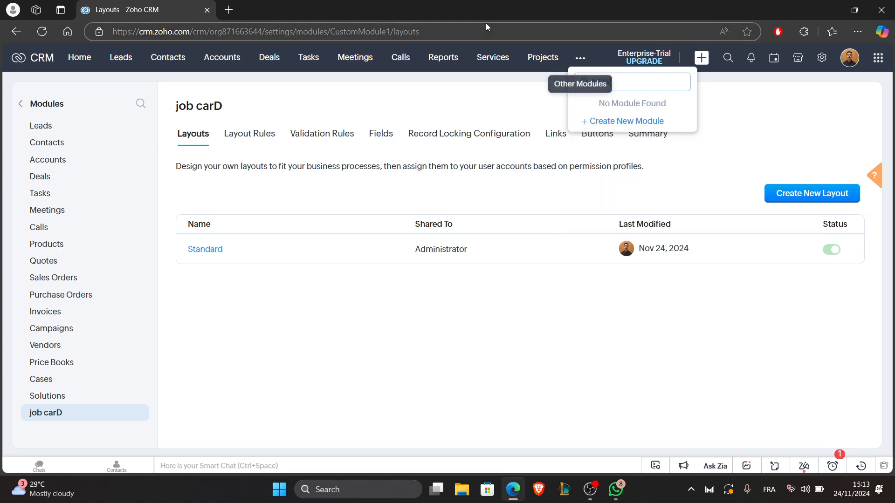
click(275, 111)
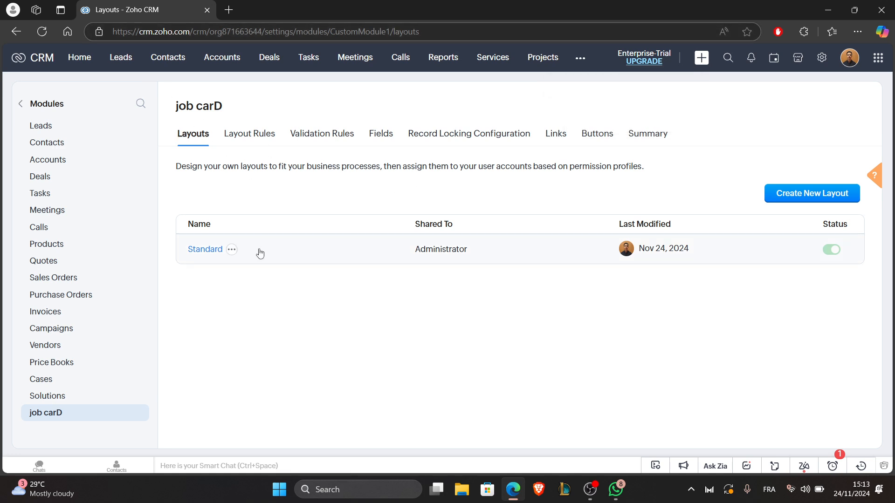
- Open the Standard layout of the job carD module
click(342, 256)
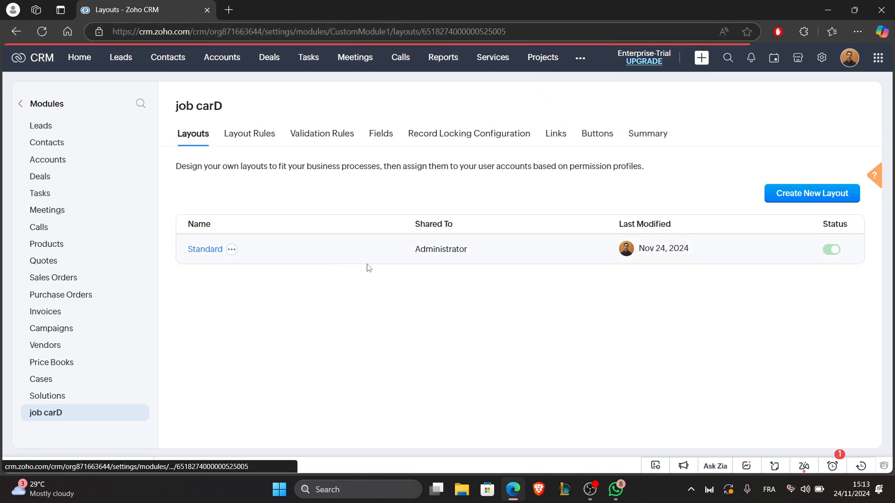